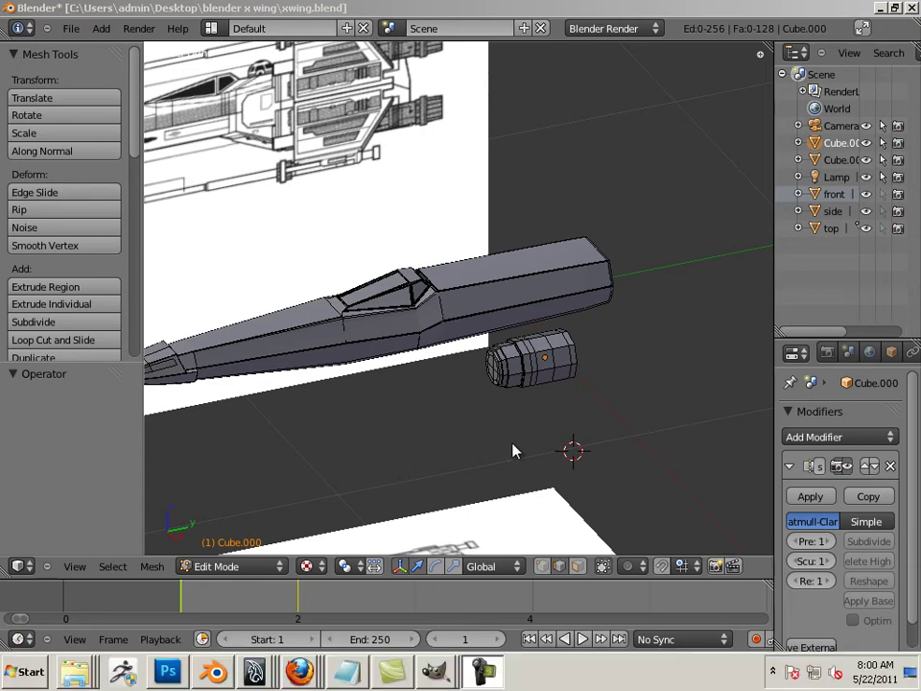
# - Orbit and zoom to look down on the fuselage and engine between the front and top blueprint planes
pyautogui.moveTo(502, 427); pyautogui.dragTo(486, 379, button='middle')
pyautogui.scroll(3, 529, 393)
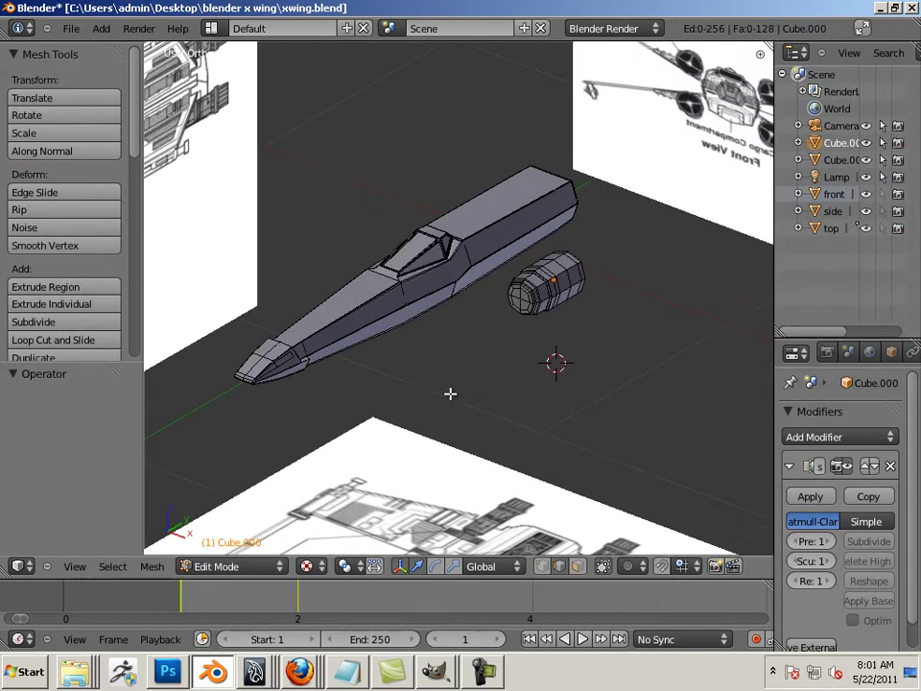
pyautogui.moveTo(450, 393); pyautogui.dragTo(537, 412, button='middle')
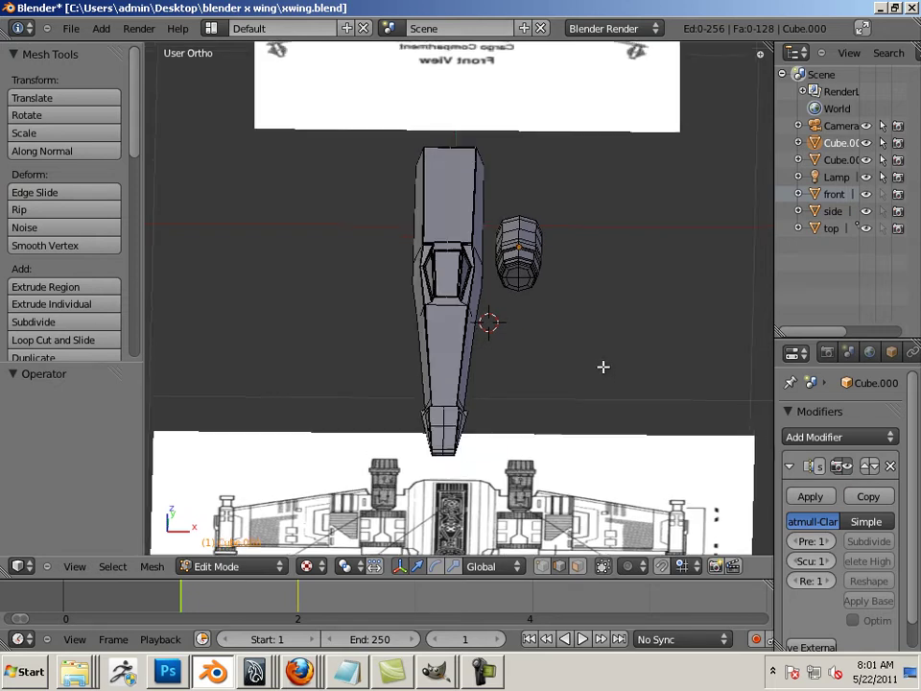
pyautogui.moveTo(602, 366); pyautogui.dragTo(596, 271, button='middle')
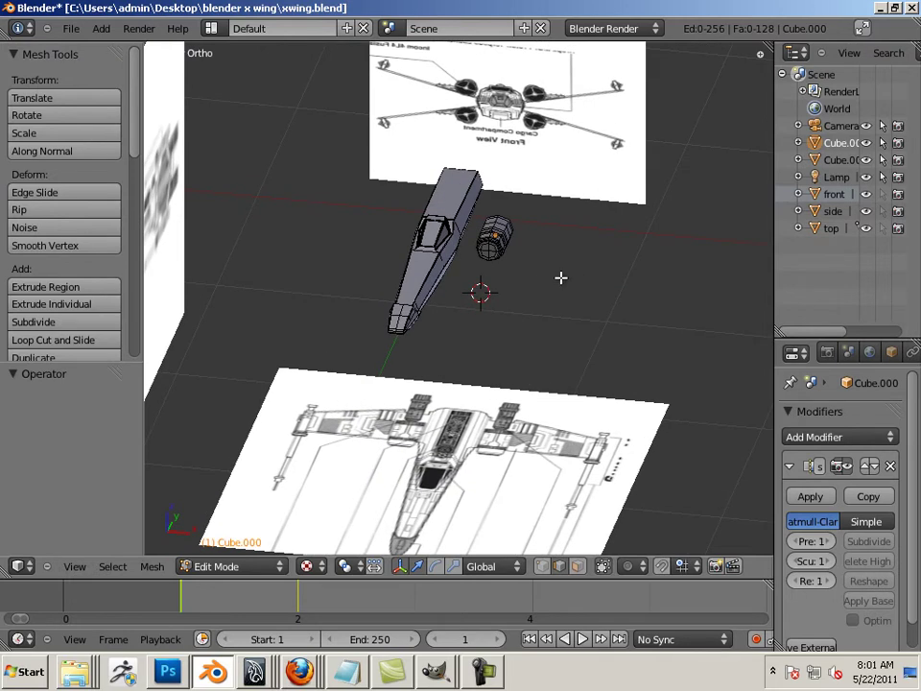
pyautogui.moveTo(530, 275); pyautogui.dragTo(566, 242, button='middle')
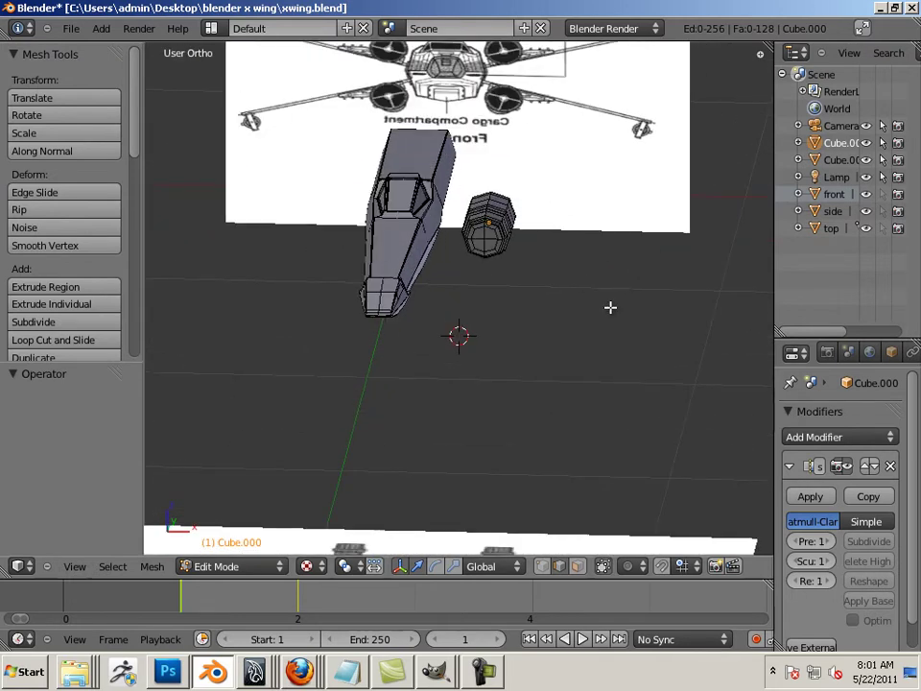
pyautogui.moveTo(610, 306); pyautogui.dragTo(599, 339, button='middle')
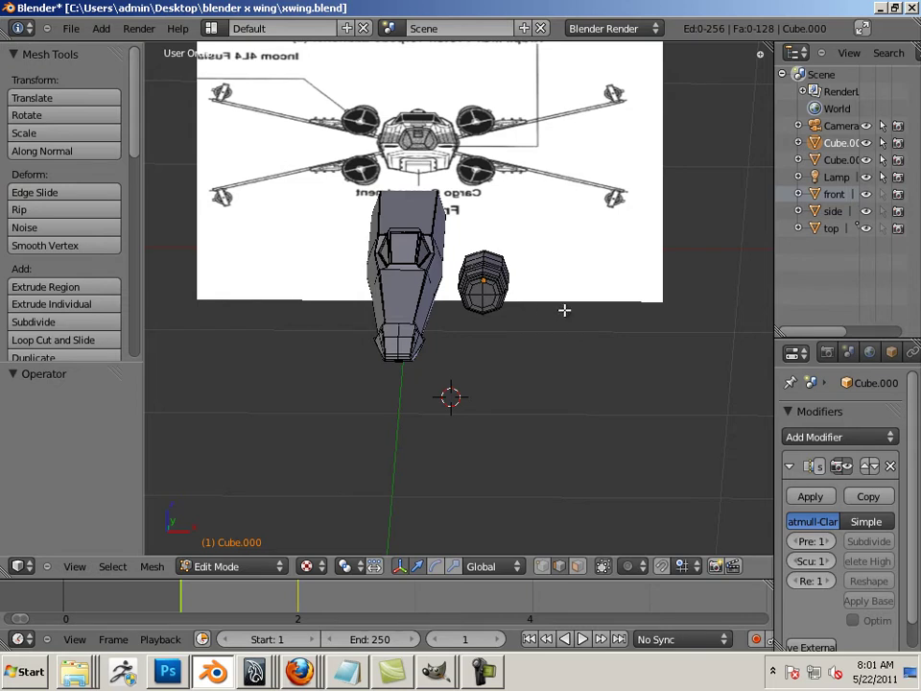
pyautogui.moveTo(565, 308); pyautogui.dragTo(572, 339, button='middle')
pyautogui.scroll(-4, 419, 325)
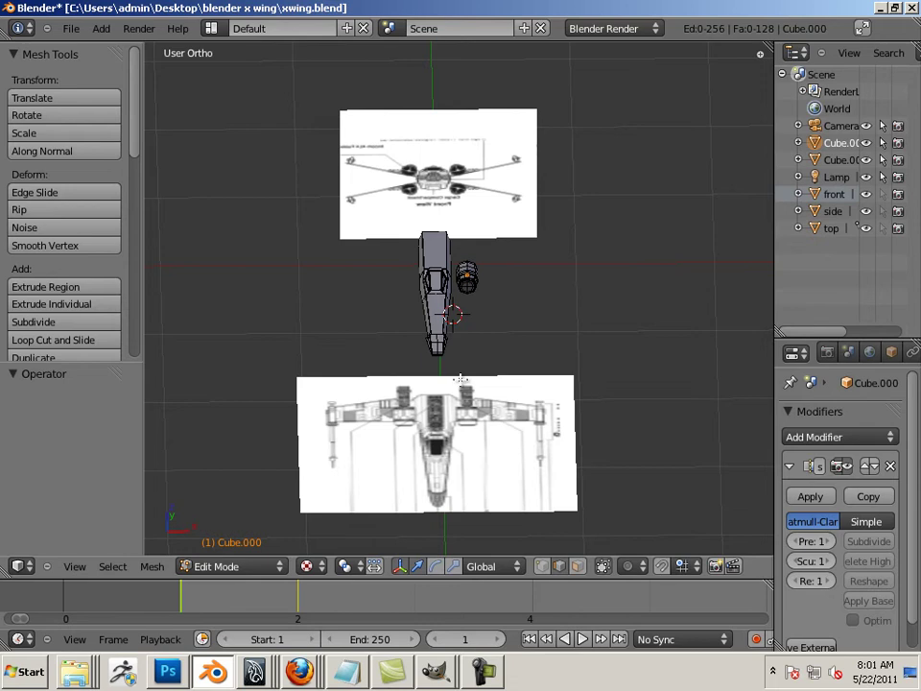
# - Orbit, pan and zoom to an oblique, then side-on view of the fuselage against the side blueprint
pyautogui.moveTo(438, 353); pyautogui.dragTo(377, 392, button='middle')
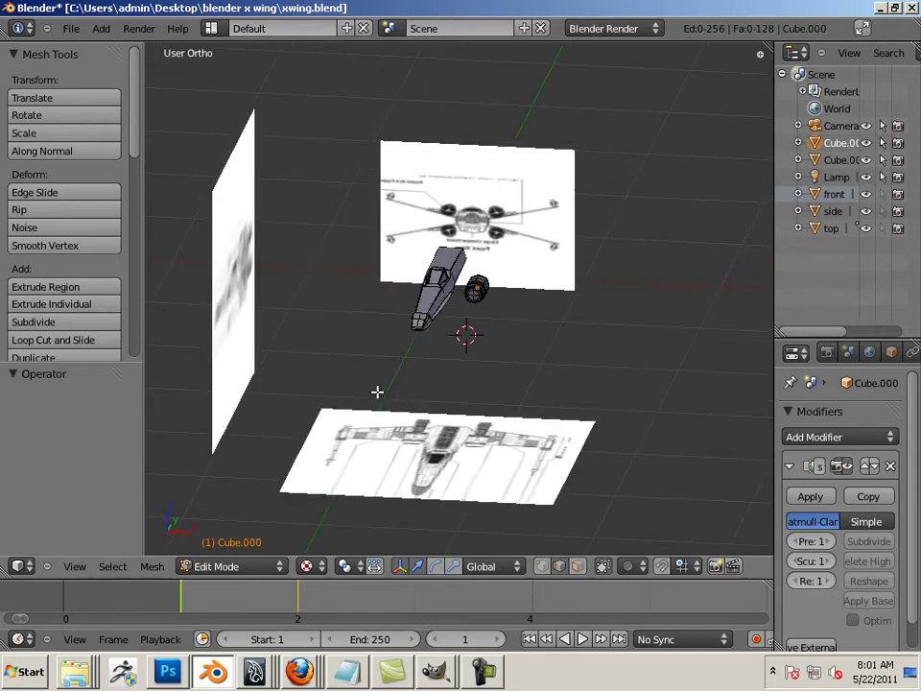
pyautogui.scroll(2, 389, 393)
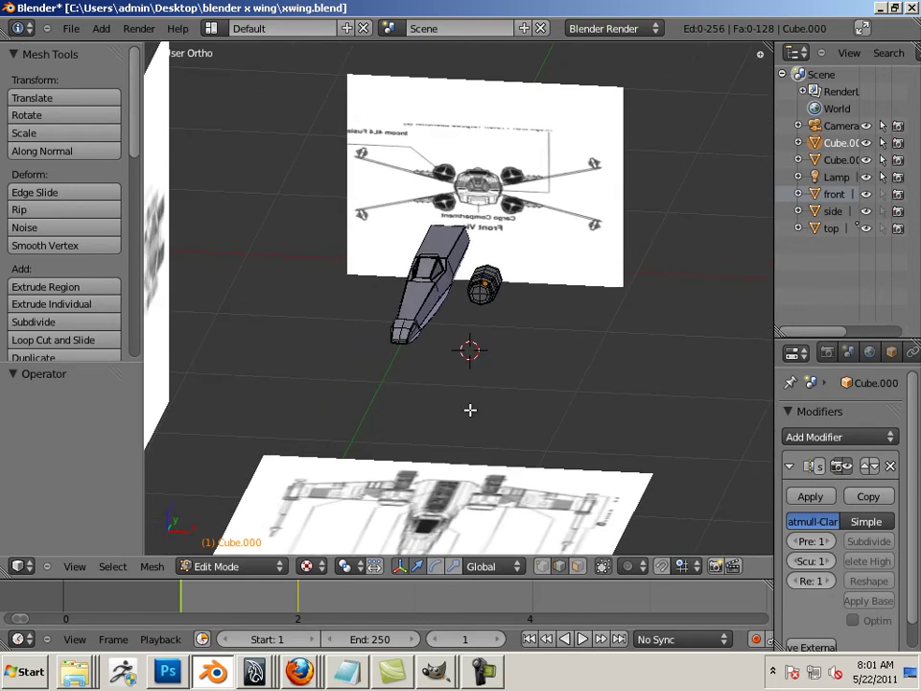
pyautogui.keyDown('shift'); pyautogui.moveTo(443, 407); pyautogui.dragTo(446, 392, button='middle'); pyautogui.keyUp('shift')
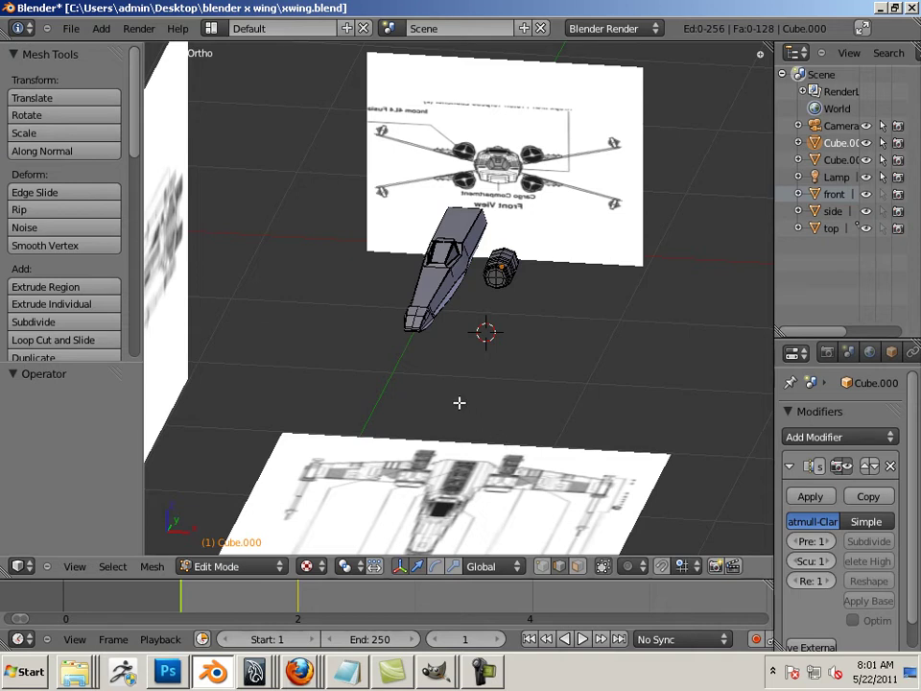
pyautogui.moveTo(472, 401)
pyautogui.mouseDown(button='middle')
pyautogui.moveTo(452, 403)
pyautogui.moveTo(476, 412)
pyautogui.mouseUp(button='middle')
pyautogui.scroll(3, 531, 428)
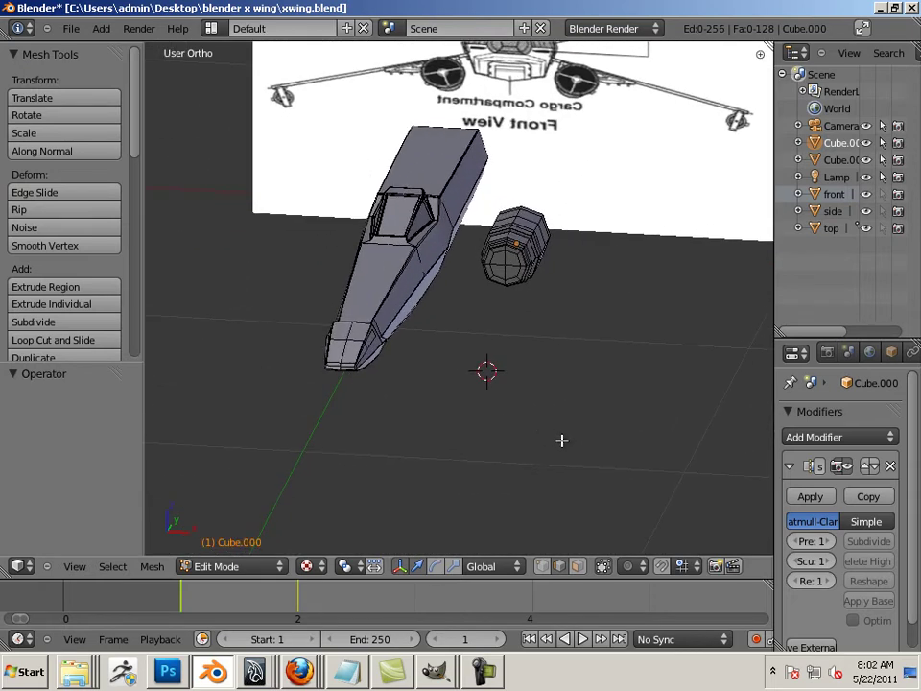
pyautogui.moveTo(578, 446); pyautogui.dragTo(572, 443, button='middle')
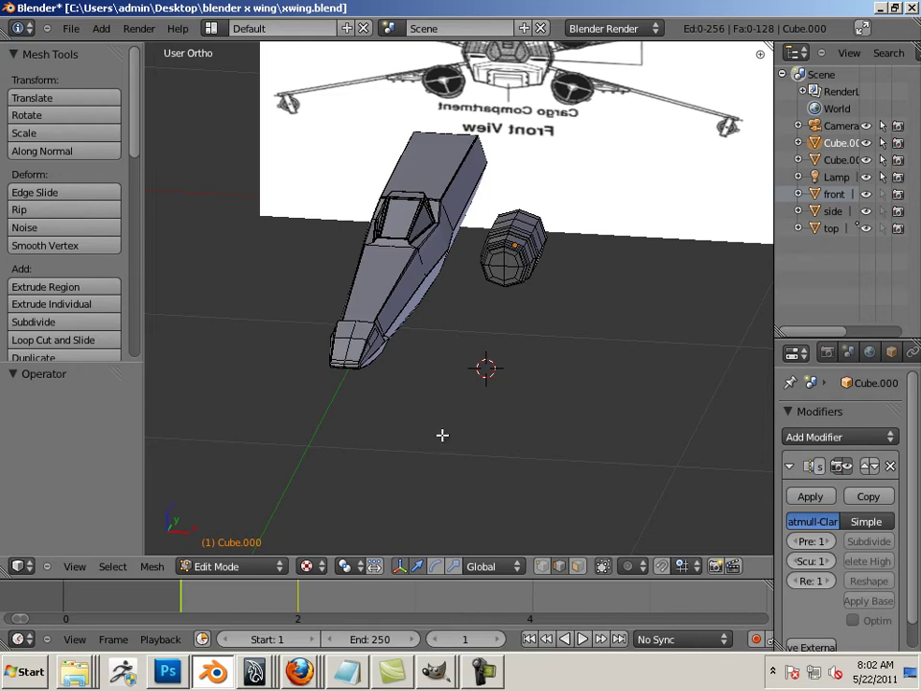
pyautogui.keyDown('shift'); pyautogui.moveTo(422, 429); pyautogui.dragTo(479, 464, button='middle'); pyautogui.keyUp('shift')
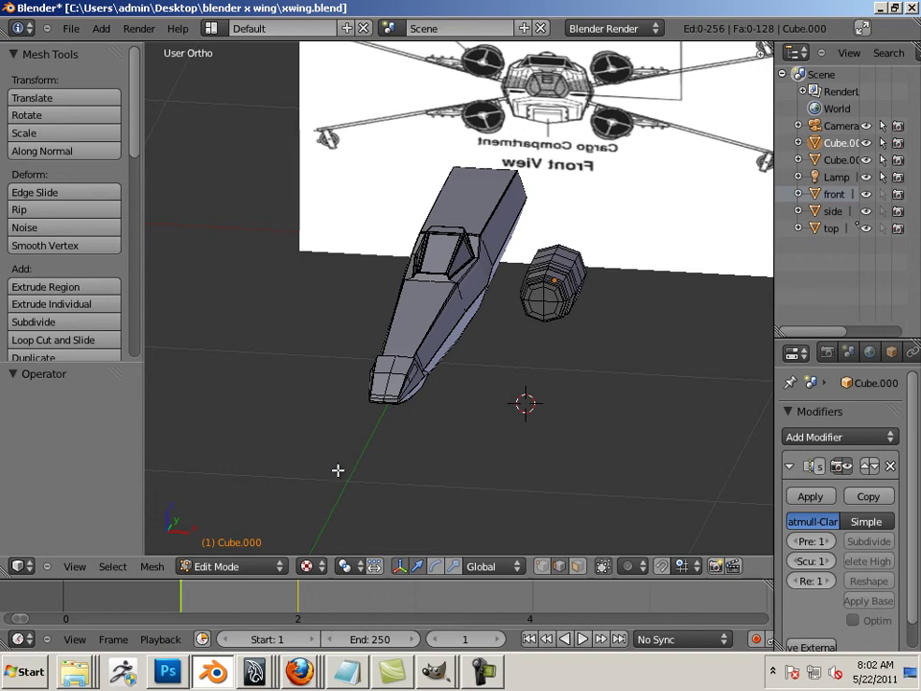
pyautogui.moveTo(455, 384); pyautogui.dragTo(364, 387, button='middle')
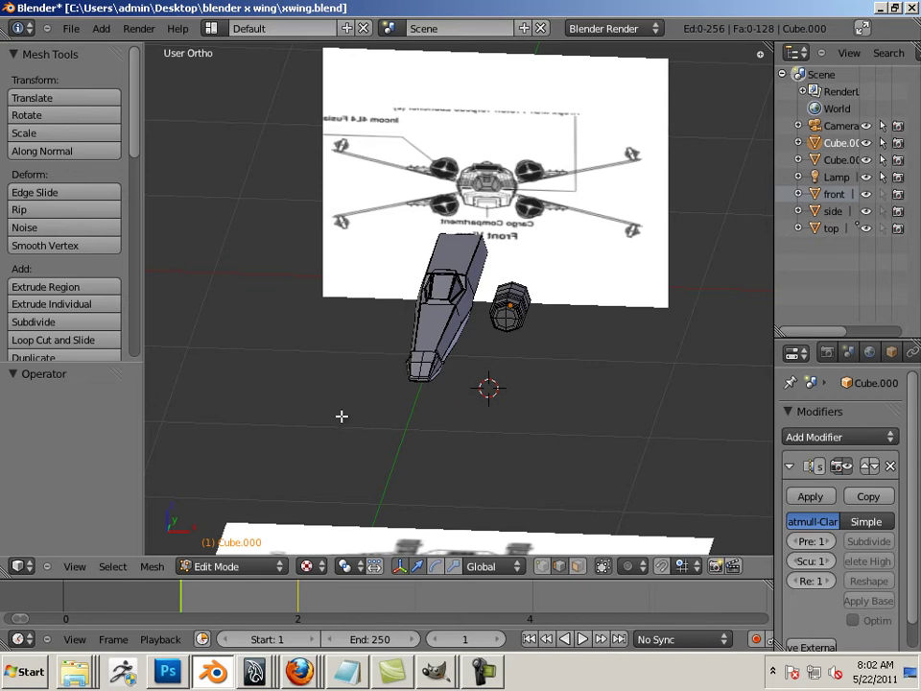
# - Switch to an orthographic view looking down the nose toward the front blueprint
pyautogui.moveTo(342, 416); pyautogui.dragTo(350, 400, button='middle')
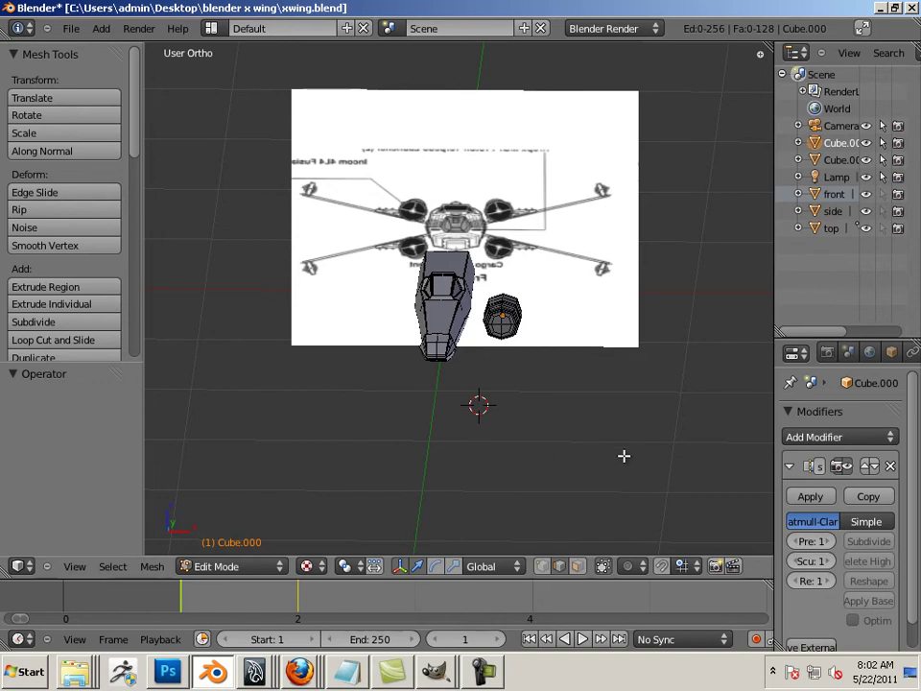
pyautogui.moveTo(621, 444); pyautogui.dragTo(433, 419, button='middle')
pyautogui.press('KP_5')
pyautogui.scroll(3, 432, 418)
pyautogui.moveTo(520, 448); pyautogui.dragTo(514, 403, button='middle')
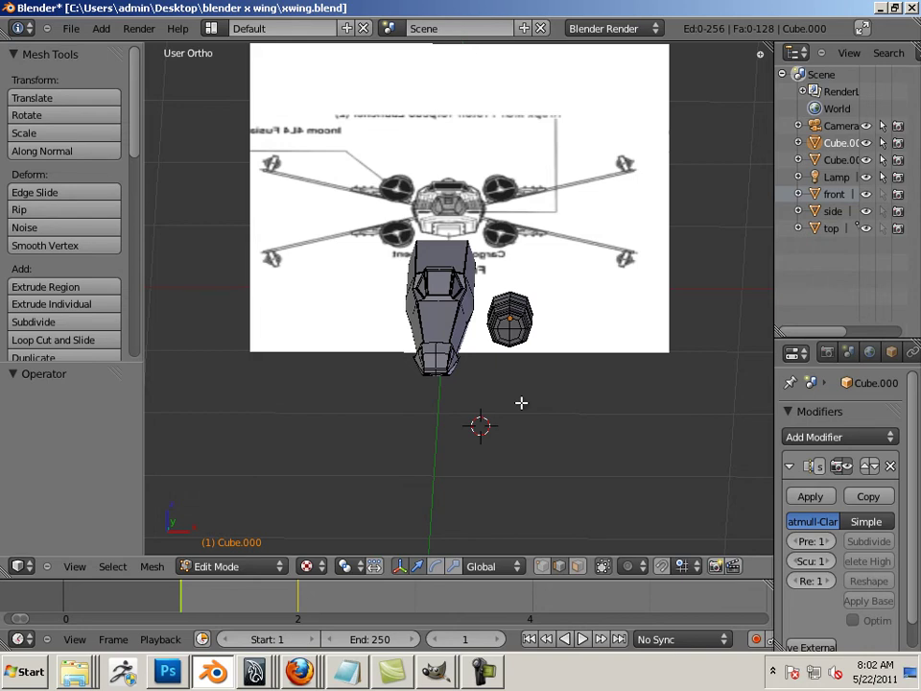
pyautogui.moveTo(521, 403); pyautogui.dragTo(344, 394, button='middle')
pyautogui.moveTo(398, 411); pyautogui.dragTo(432, 383, button='middle')
pyautogui.scroll(3, 432, 383)
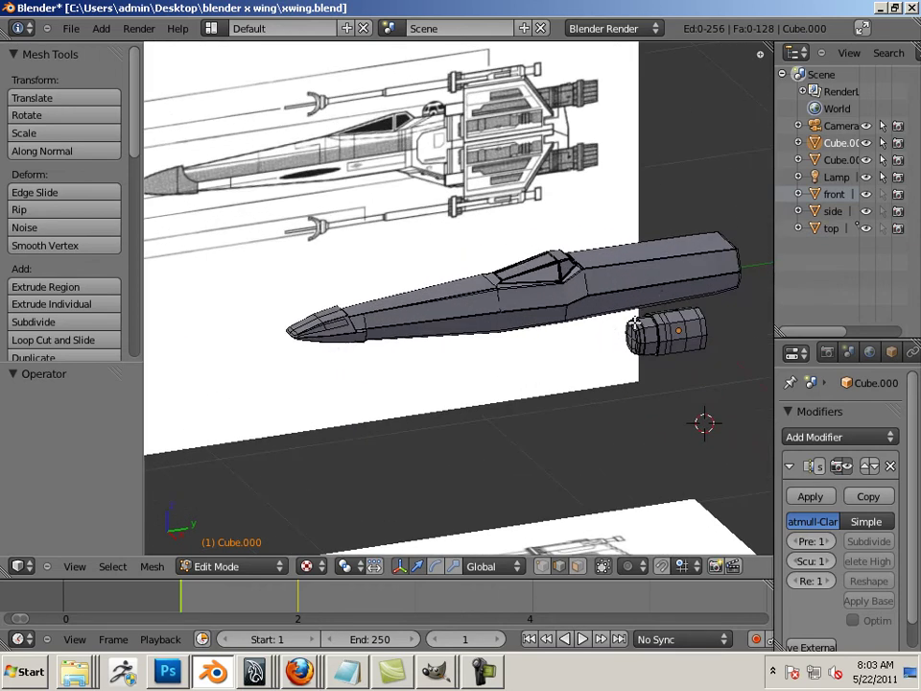
pyautogui.scroll(-1, 615, 382)
pyautogui.moveTo(614, 382); pyautogui.dragTo(673, 328, button='middle')
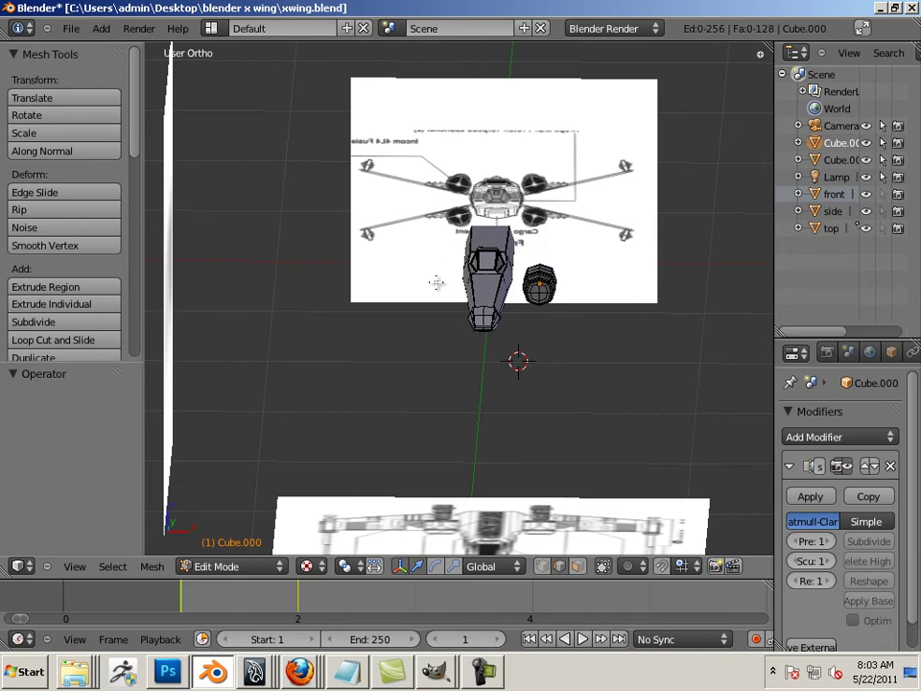
pyautogui.moveTo(529, 319); pyautogui.dragTo(608, 364, button='middle')
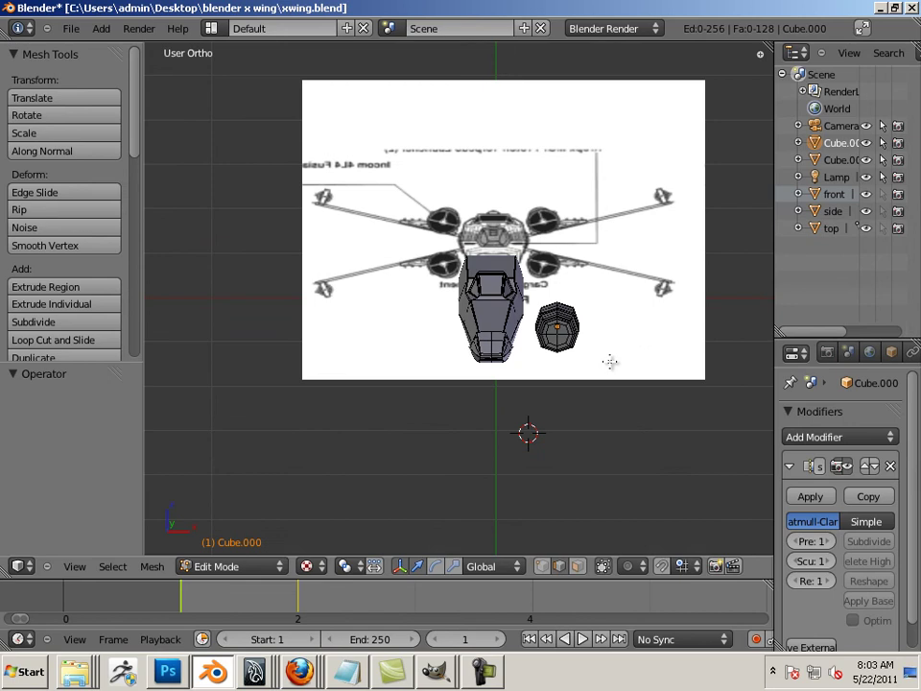
# - Leave the engine cylinder's Edit Mode and orbit to a perspective angle
pyautogui.rightClick(566, 353)
pyautogui.press('Tab')
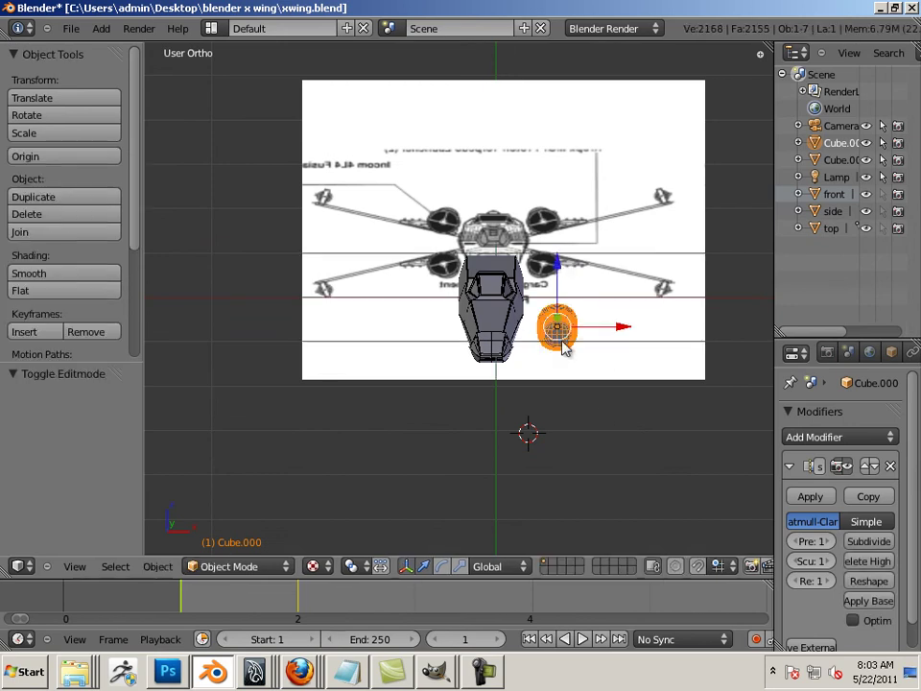
pyautogui.moveTo(642, 422); pyautogui.dragTo(444, 361, button='middle')
# - Select the fuselage, enter its Edit Mode, and switch to orthographic view
pyautogui.rightClick(475, 354)
pyautogui.press('Tab')
pyautogui.scroll(5, 445, 361)
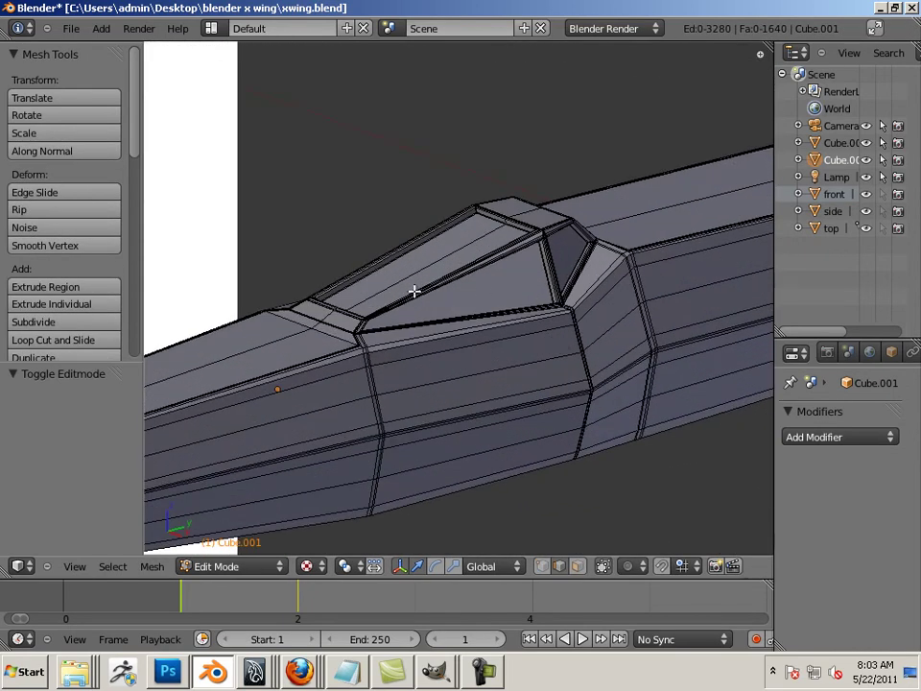
pyautogui.scroll(-4, 402, 356)
pyautogui.press('KP_5')
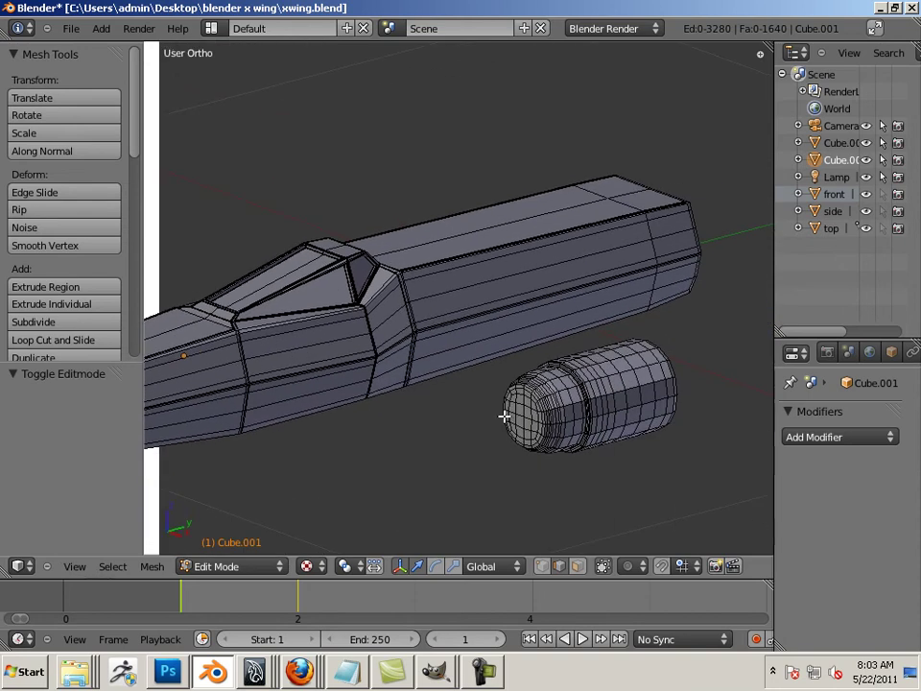
# - Return to Edit Mode on the engine cylinder and orbit to an angled view of cockpit and nose
pyautogui.press('Tab')
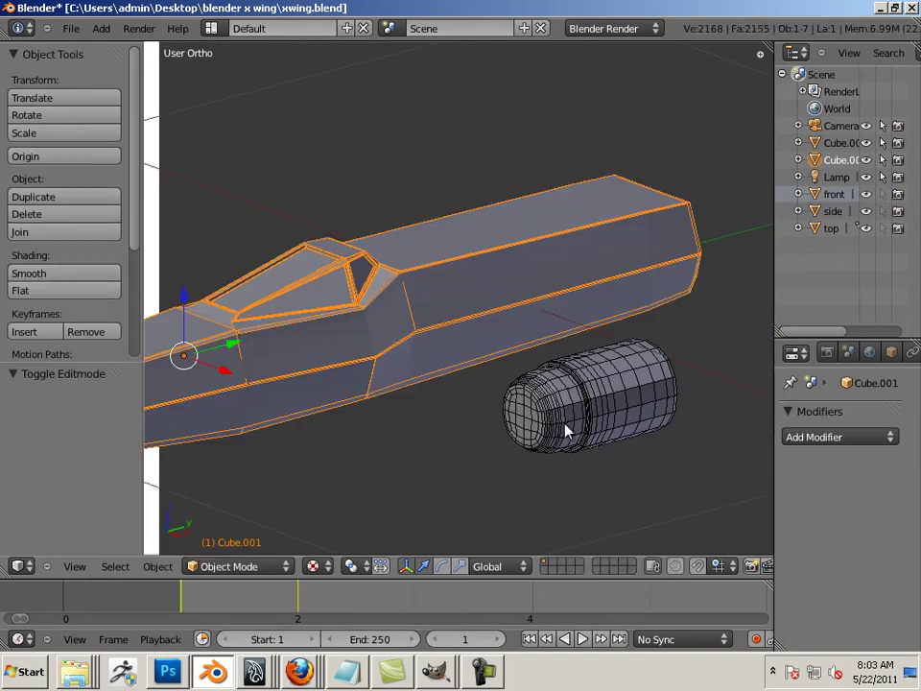
pyautogui.rightClick(564, 423)
pyautogui.press('Tab')
pyautogui.moveTo(454, 377); pyautogui.dragTo(385, 380, button='middle')
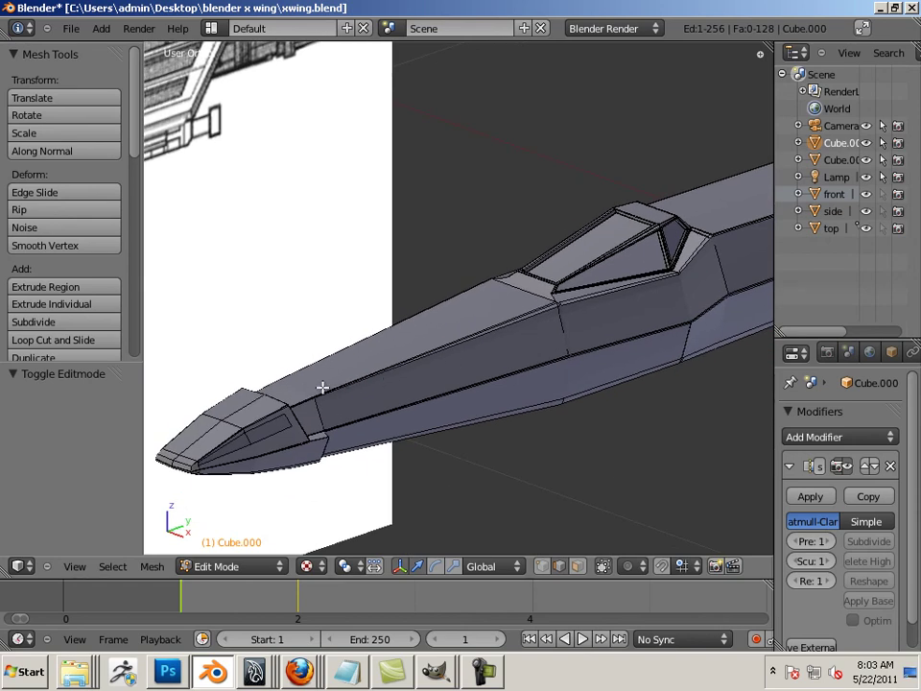
# - Orbit from nose-on to side-on and zoom in on the canopy's framed glass panels
pyautogui.moveTo(455, 413); pyautogui.dragTo(360, 415, button='middle')
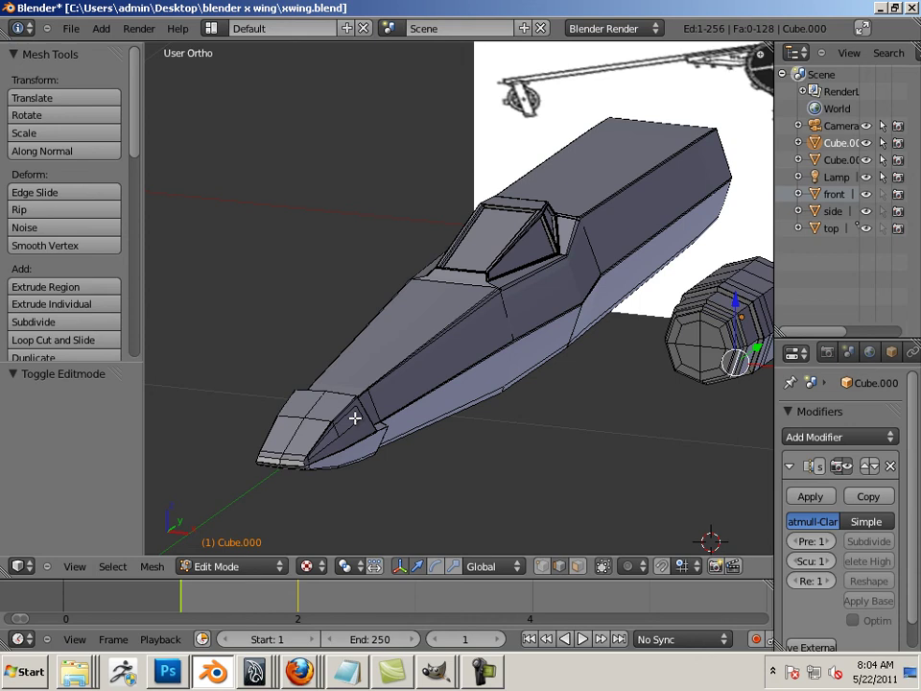
pyautogui.moveTo(401, 432); pyautogui.dragTo(387, 380, button='middle')
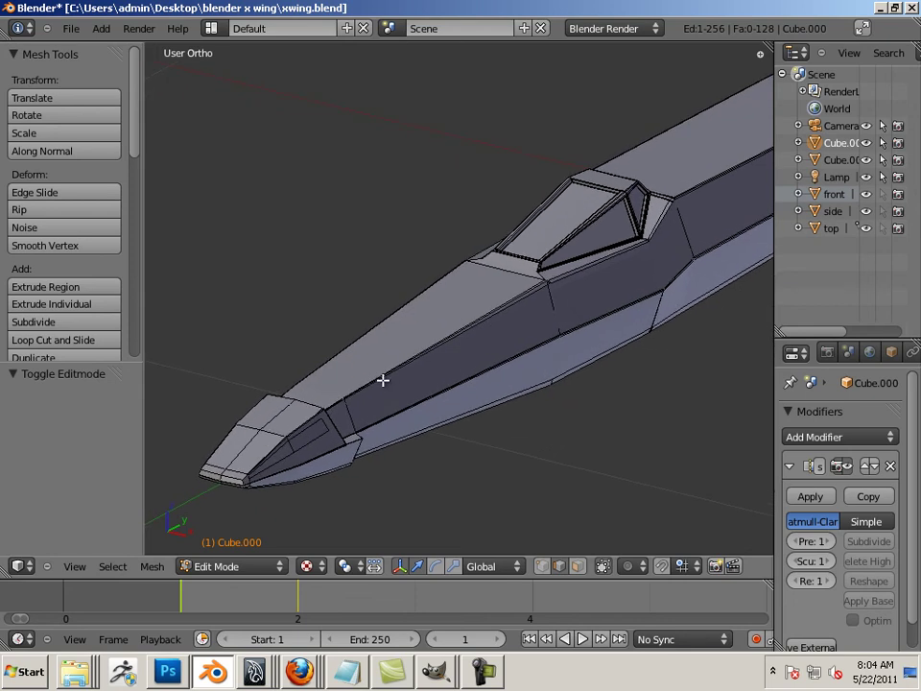
pyautogui.scroll(6, 462, 354)
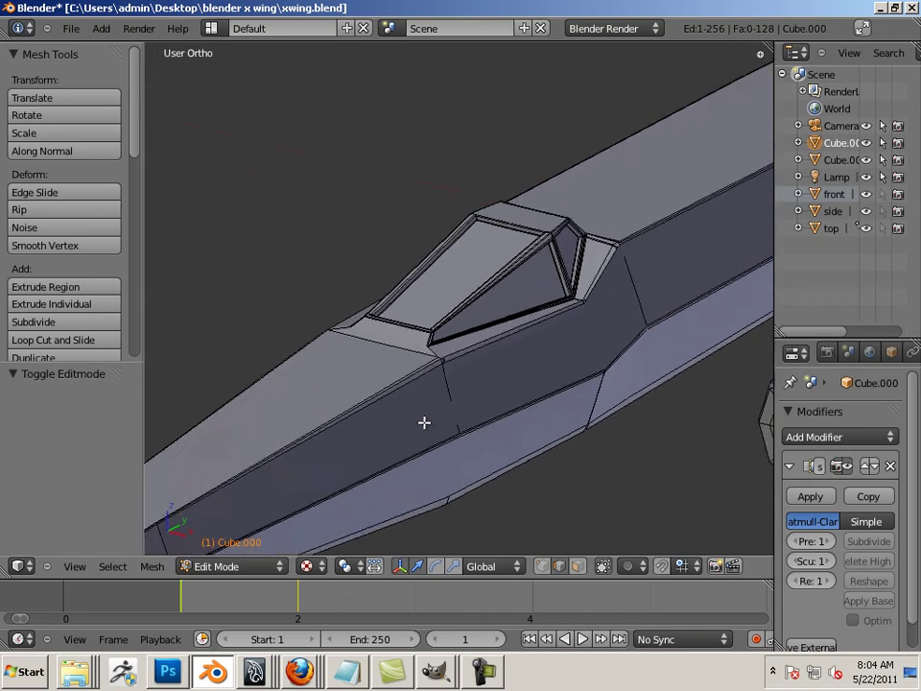
pyautogui.scroll(2, 431, 446)
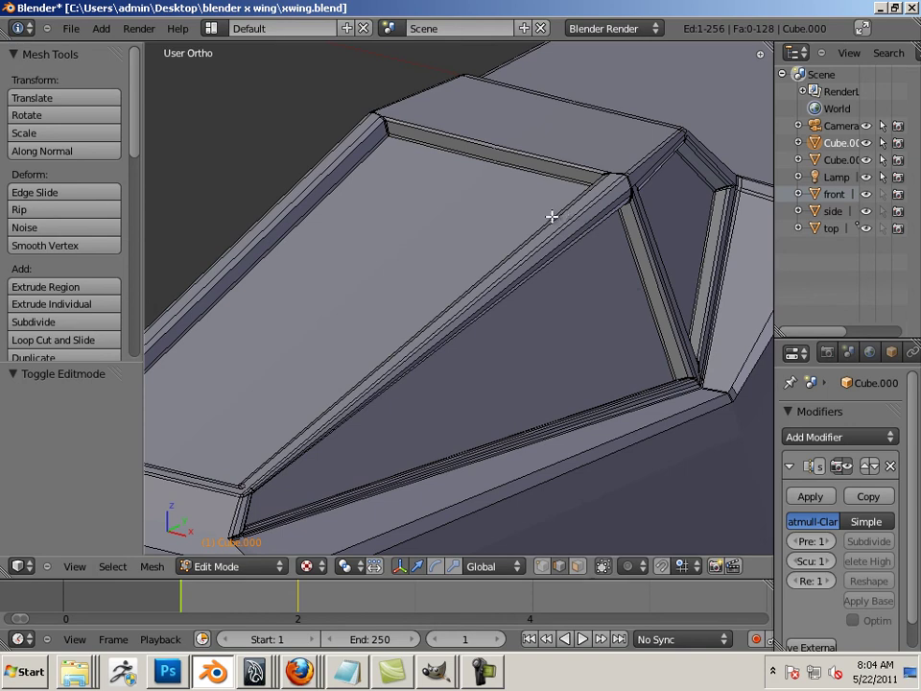
# - Enter Edit Mode on the fuselage and select the diagonal edge along the canopy ridge
pyautogui.press('Tab')
pyautogui.rightClick(580, 248)
pyautogui.press('Tab')
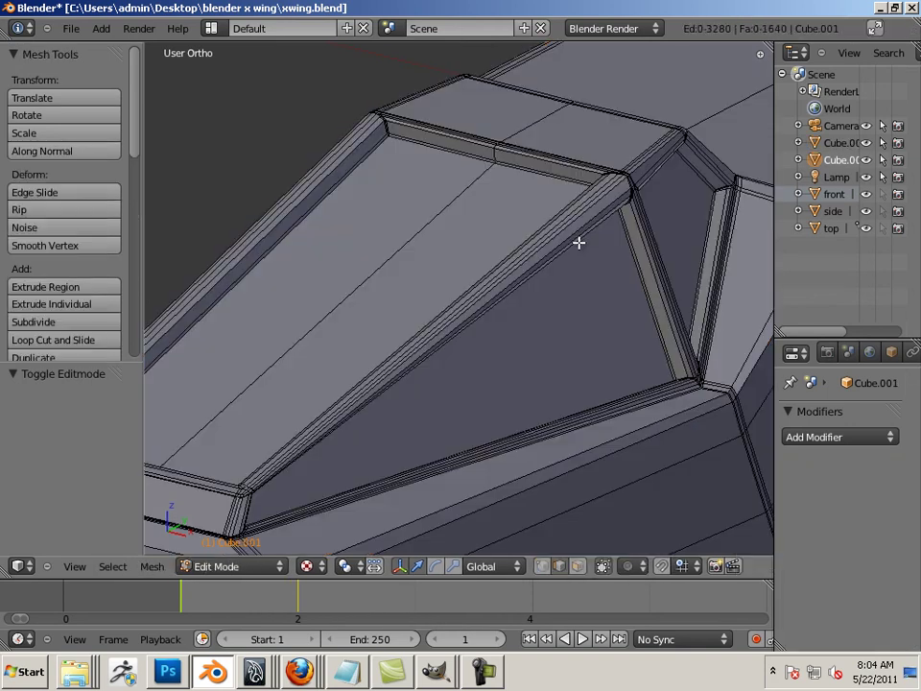
pyautogui.rightClick(574, 235)
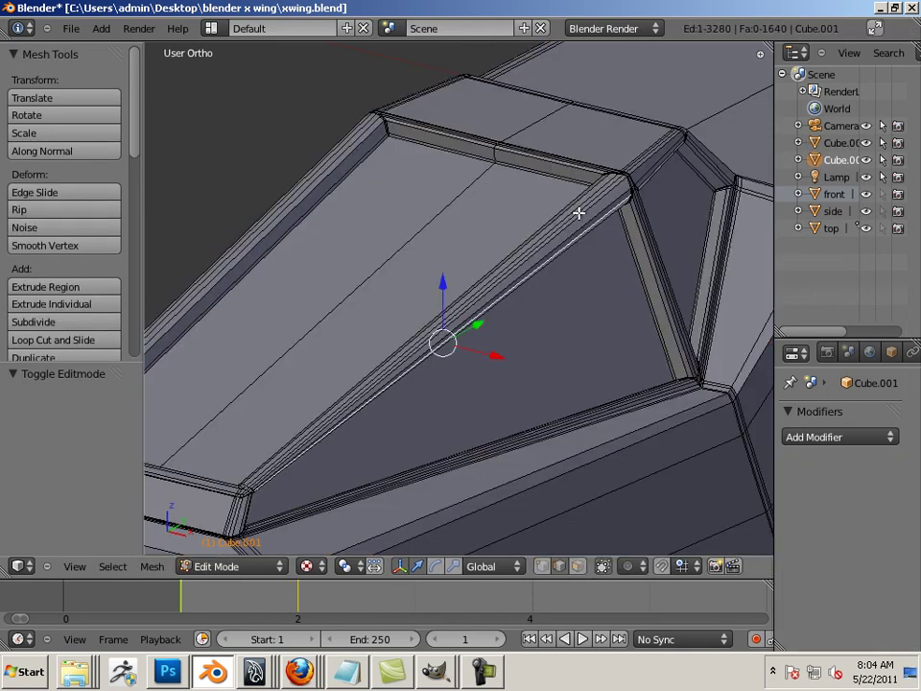
# - Orbit around the selected canopy edge, from above to a side view against the blueprint
pyautogui.moveTo(568, 227)
pyautogui.mouseDown(button='middle')
pyautogui.moveTo(617, 236)
pyautogui.moveTo(553, 241)
pyautogui.moveTo(580, 244)
pyautogui.mouseUp(button='middle')
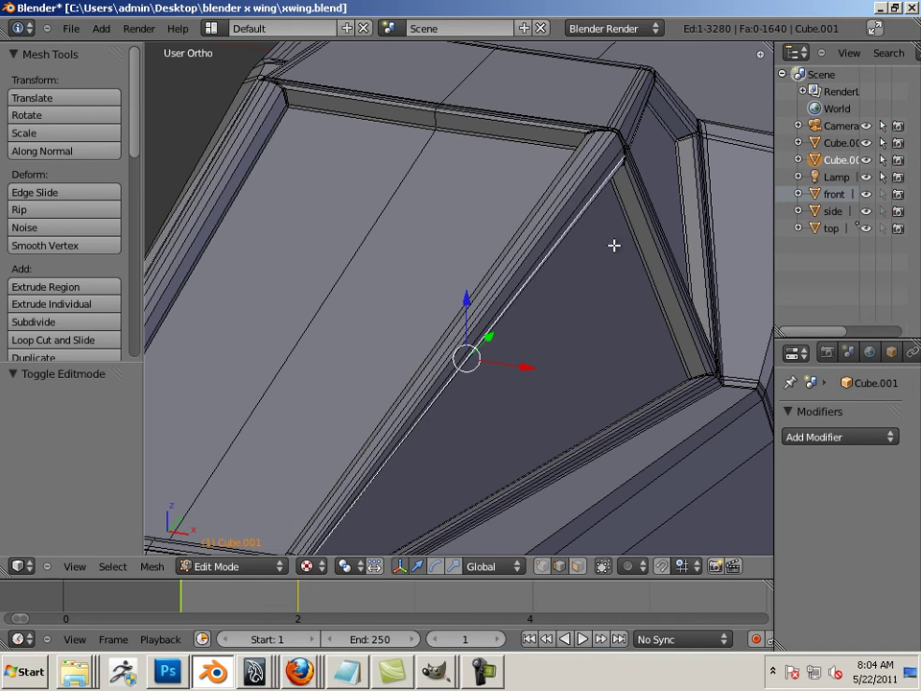
pyautogui.scroll(-5, 506, 218)
pyautogui.moveTo(506, 218); pyautogui.dragTo(497, 255, button='middle')
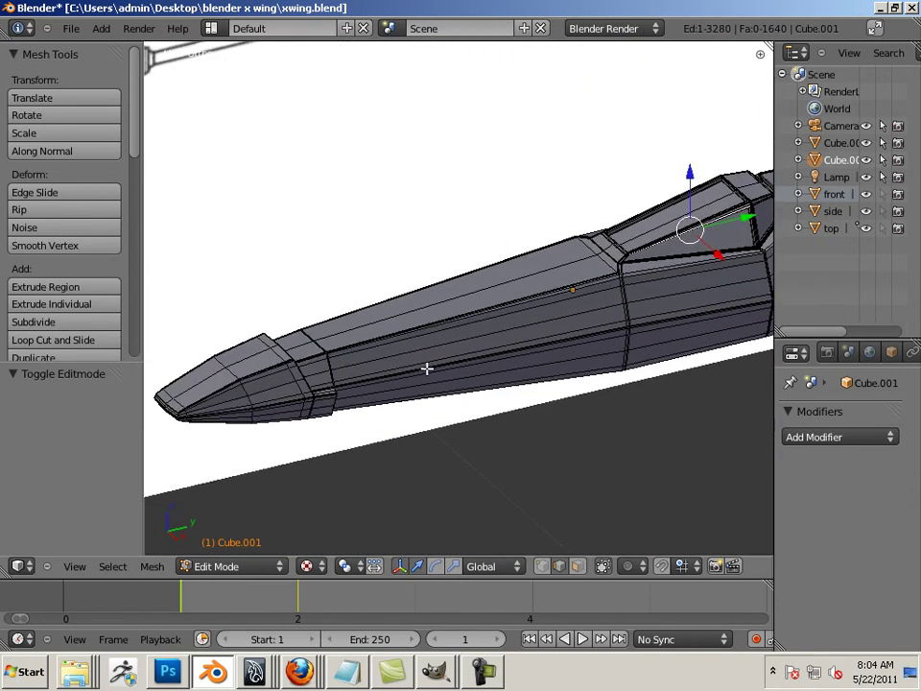
pyautogui.moveTo(427, 369); pyautogui.dragTo(481, 325, button='middle')
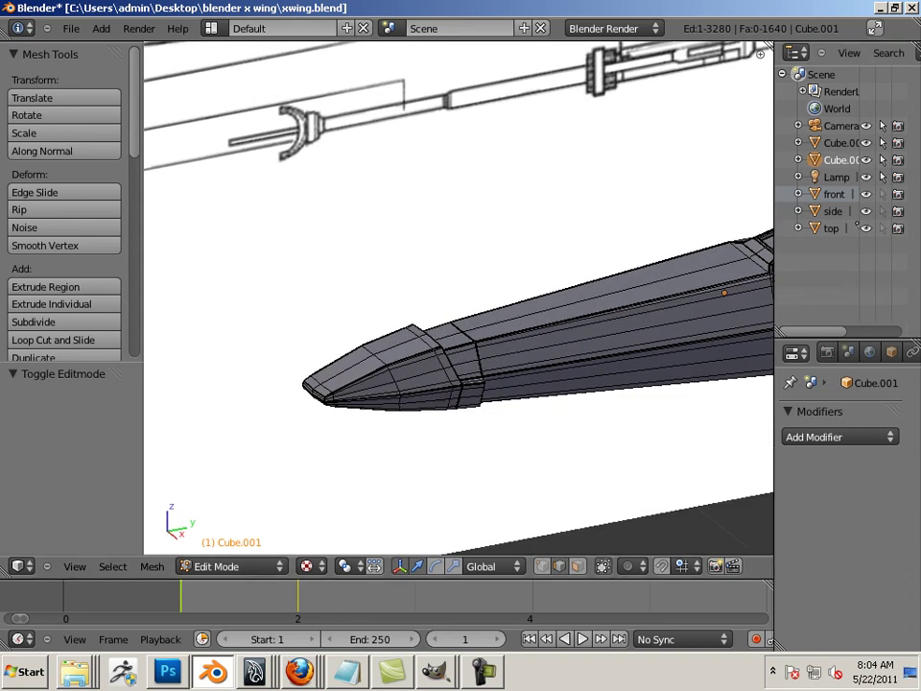